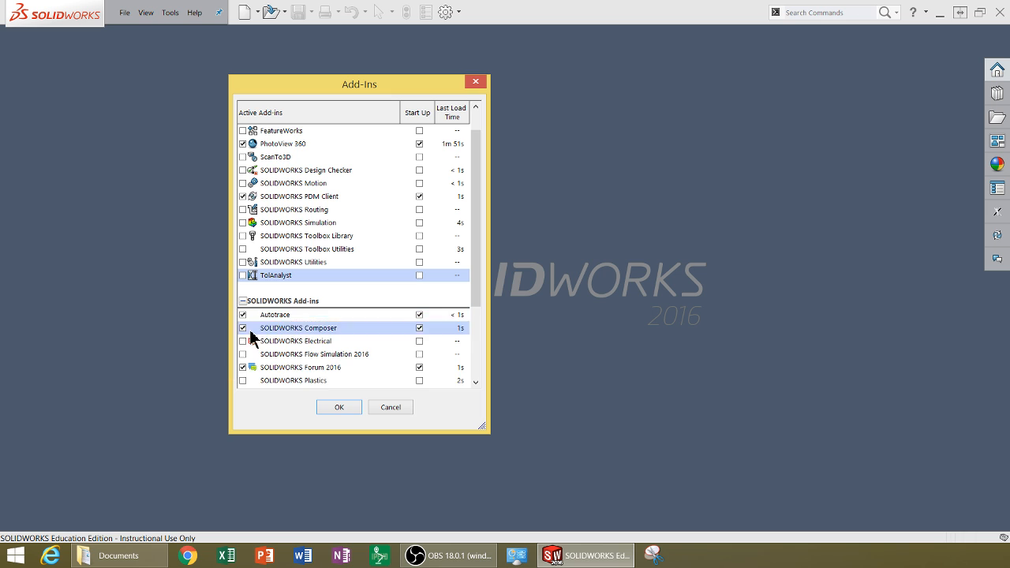
# Apply the add-in selection with Autotrace enabled
pyautogui.click(341, 407)
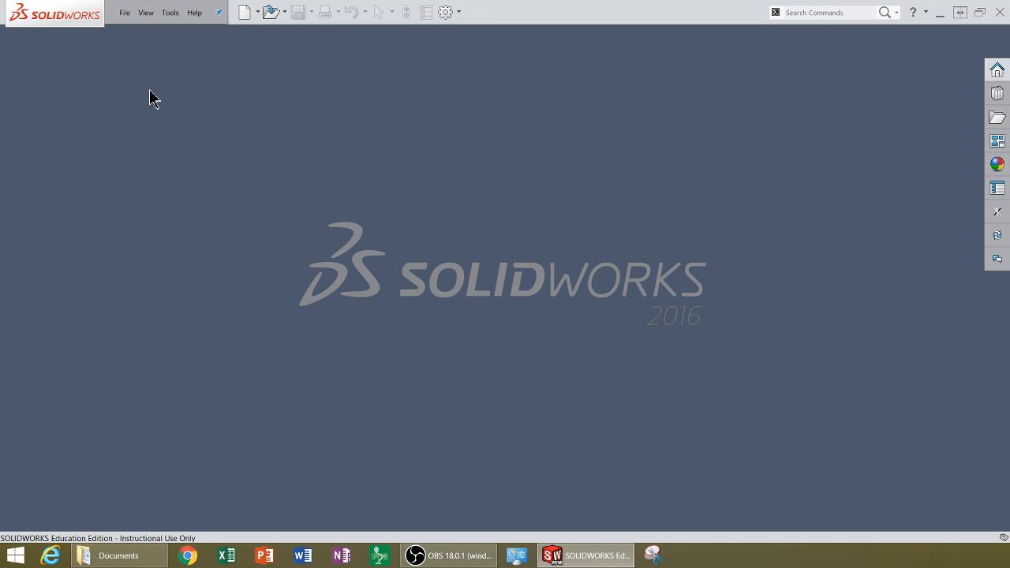
pyautogui.click(124, 16)
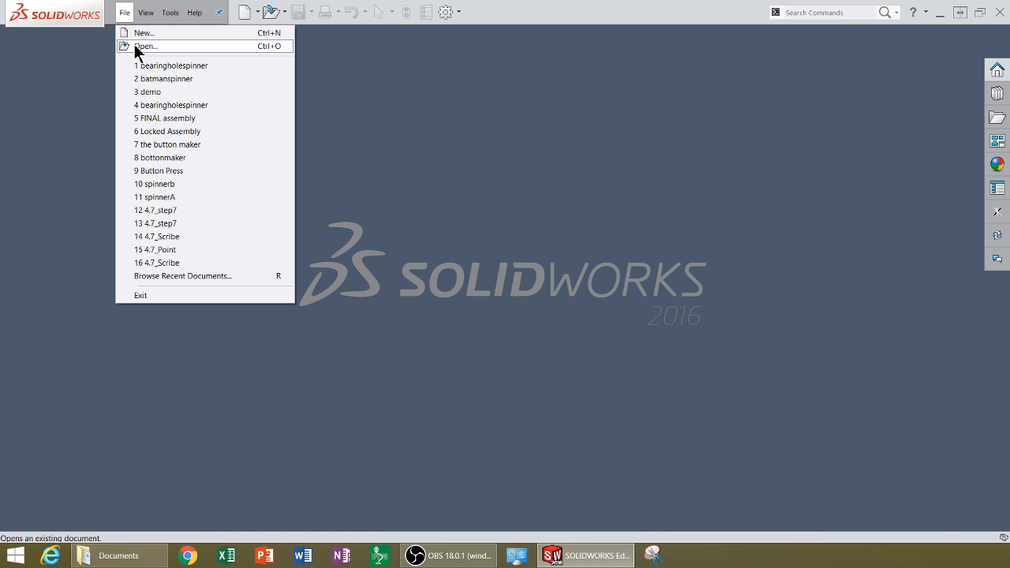
pyautogui.click(136, 47)
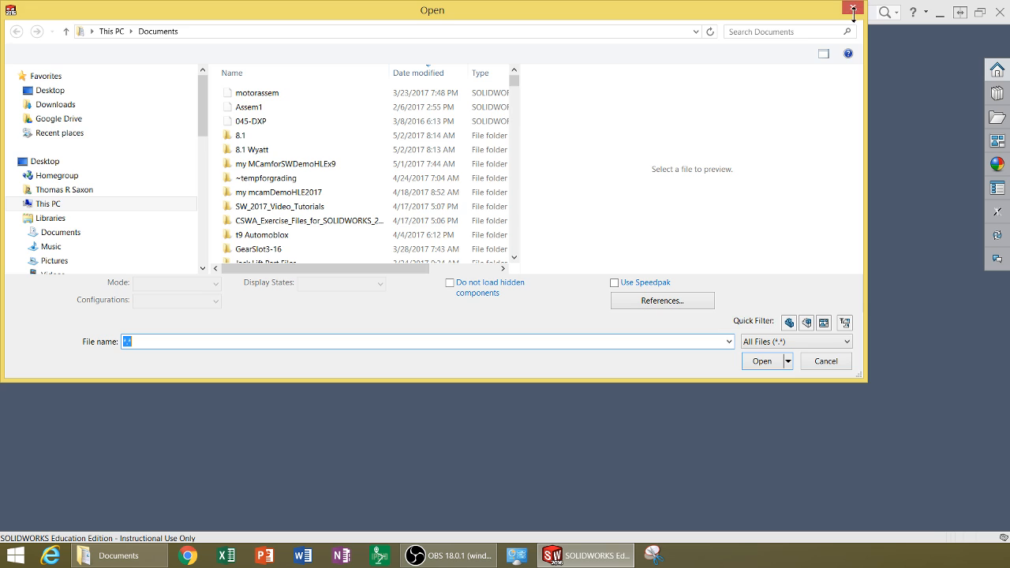
pyautogui.click(855, 7)
# Create a new part and start a sketch on the Top Plane
pyautogui.click(124, 13)
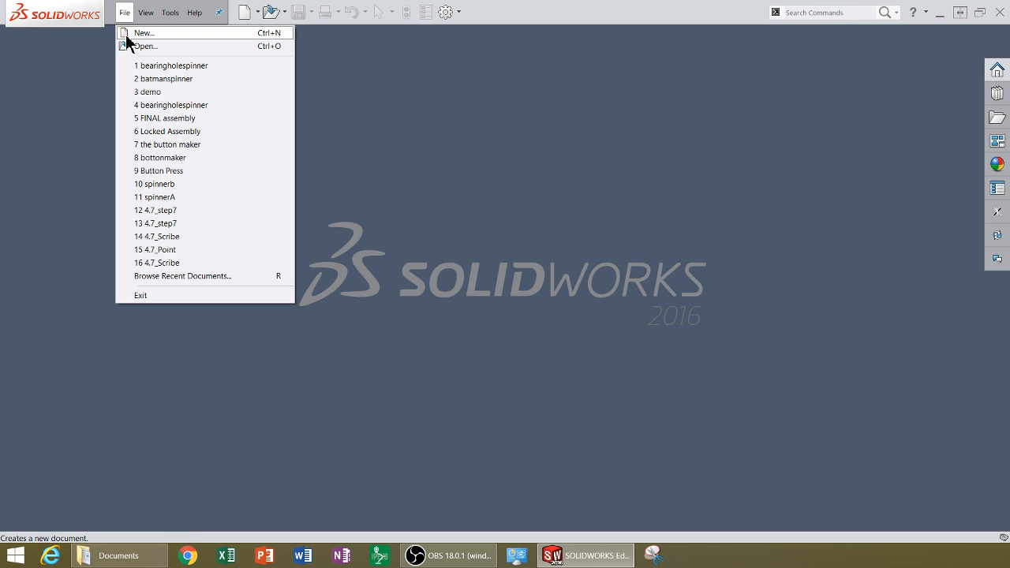
pyautogui.click(121, 49)
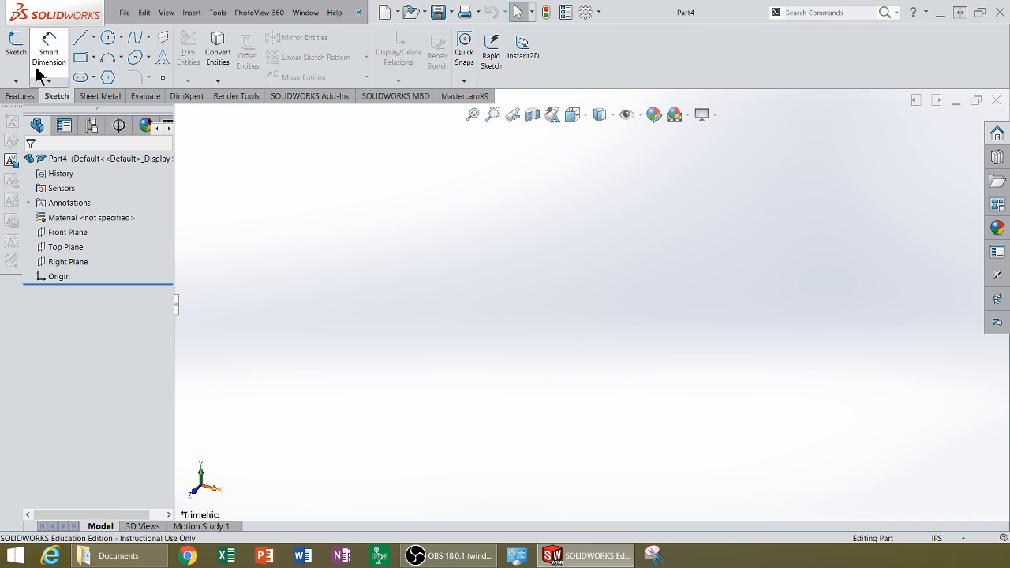
pyautogui.click(17, 48)
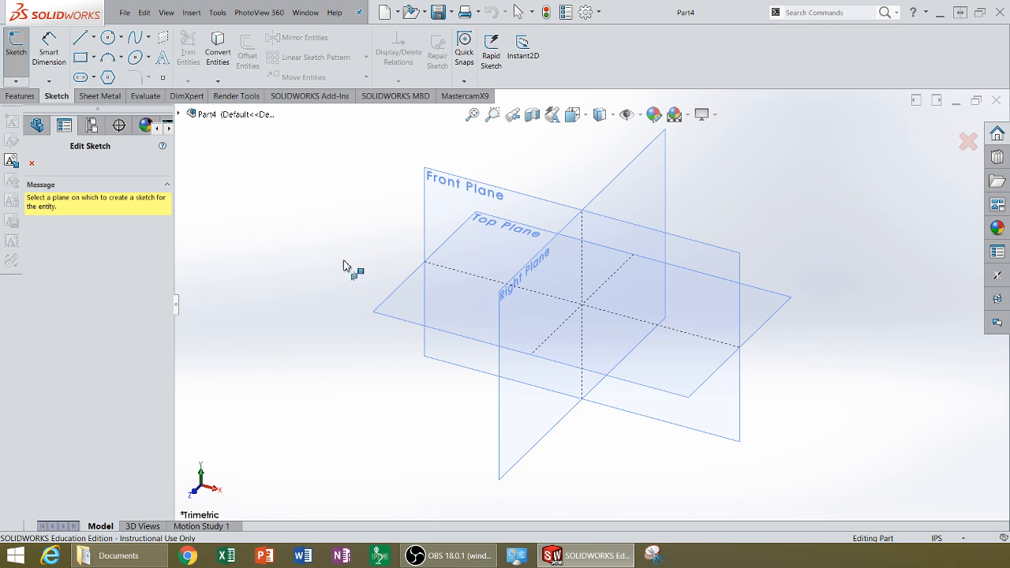
pyautogui.click(385, 310)
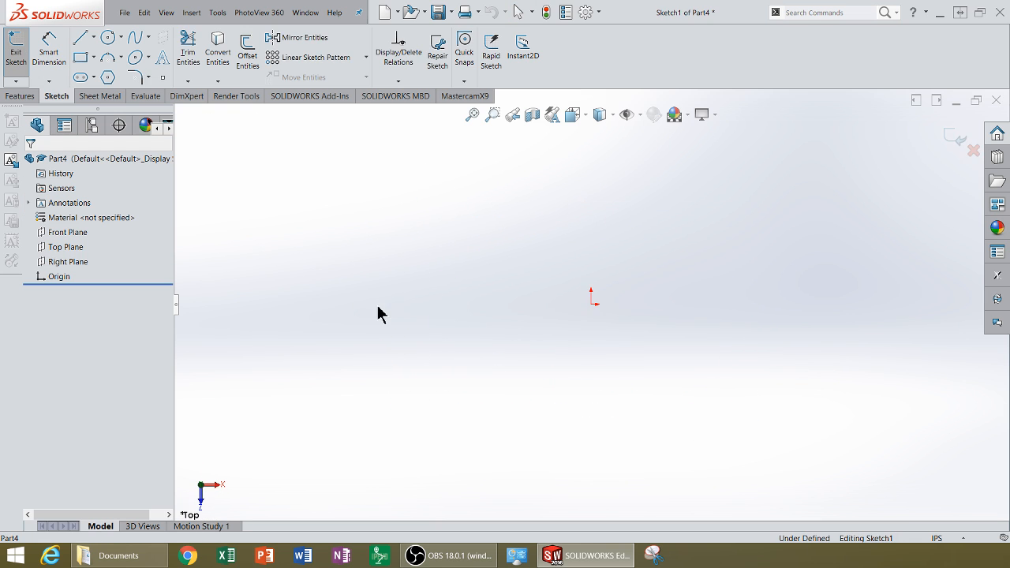
# Insert the image superman1 from Documents as a sketch picture in the Top Plane sketch
pyautogui.click(217, 13)
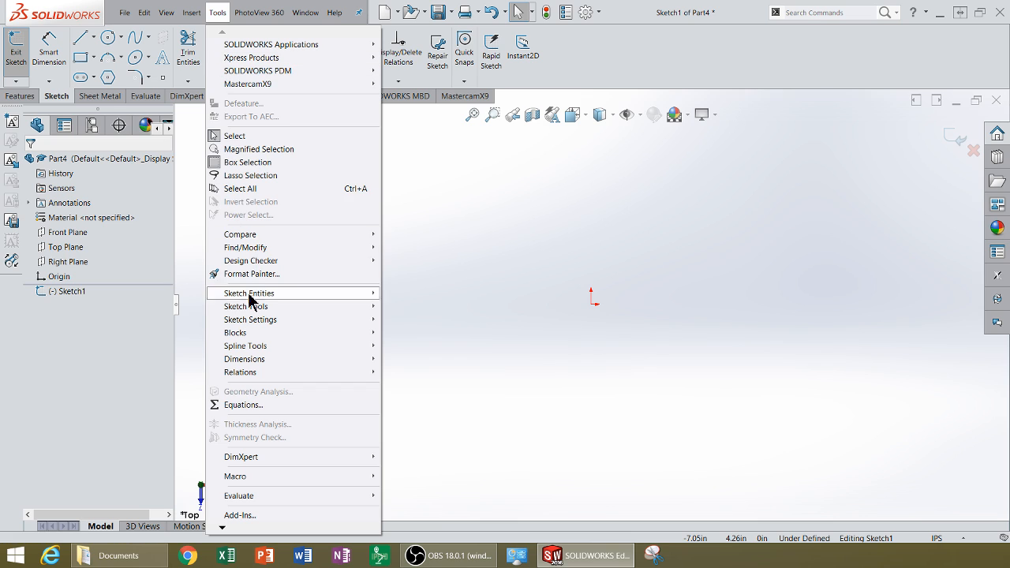
pyautogui.moveTo(252, 308)
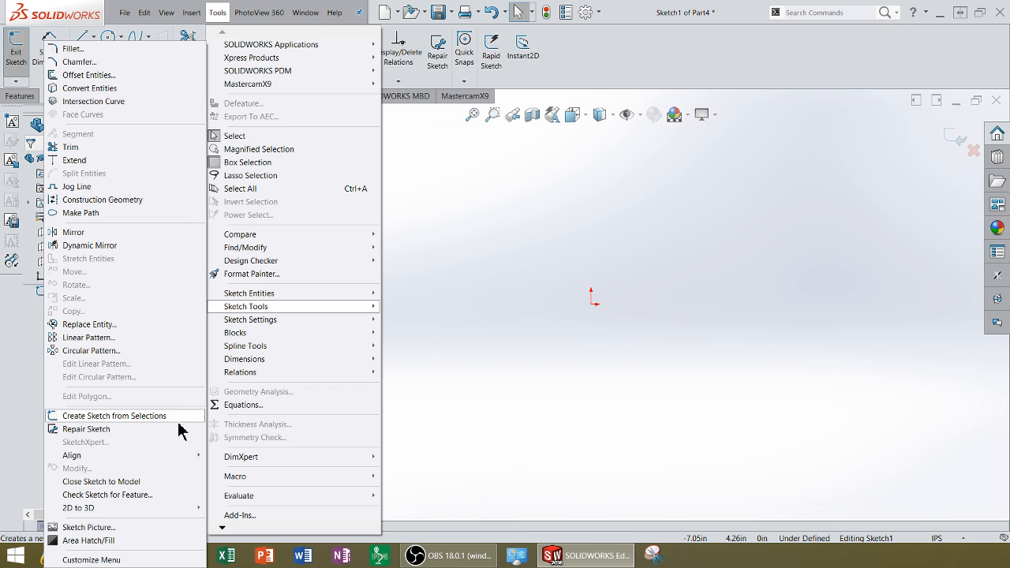
pyautogui.click(98, 528)
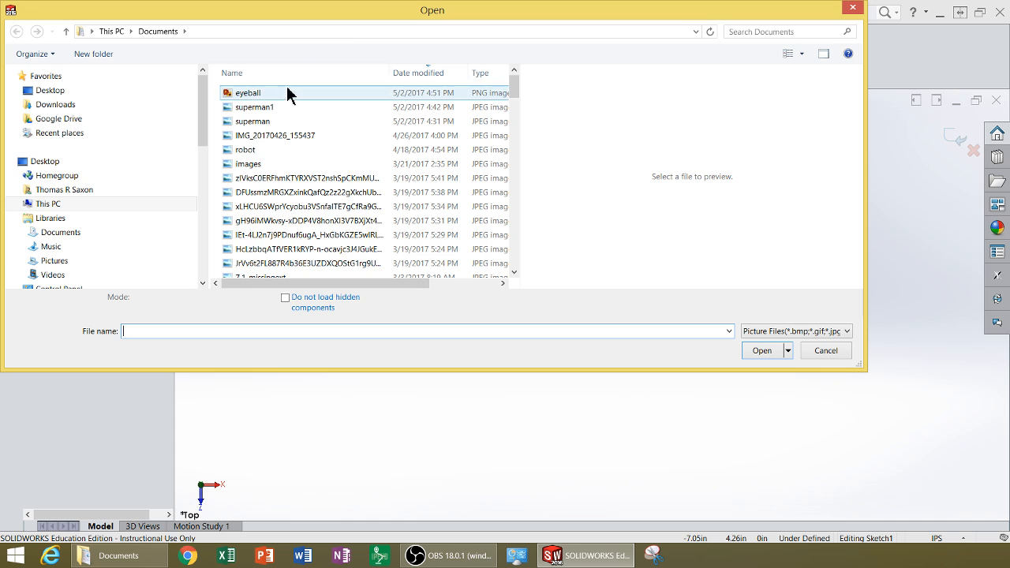
pyautogui.click(249, 110)
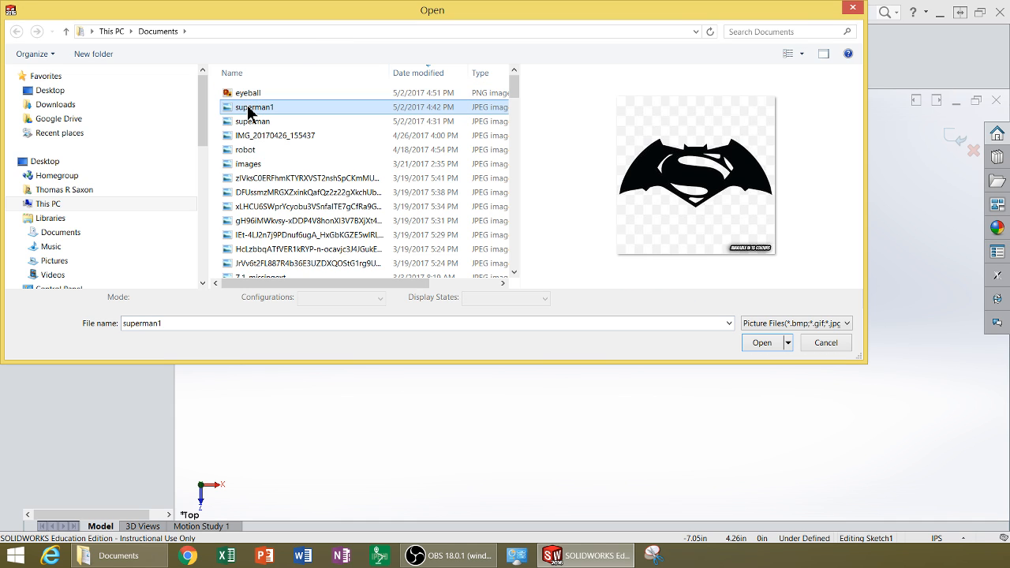
pyautogui.click(758, 344)
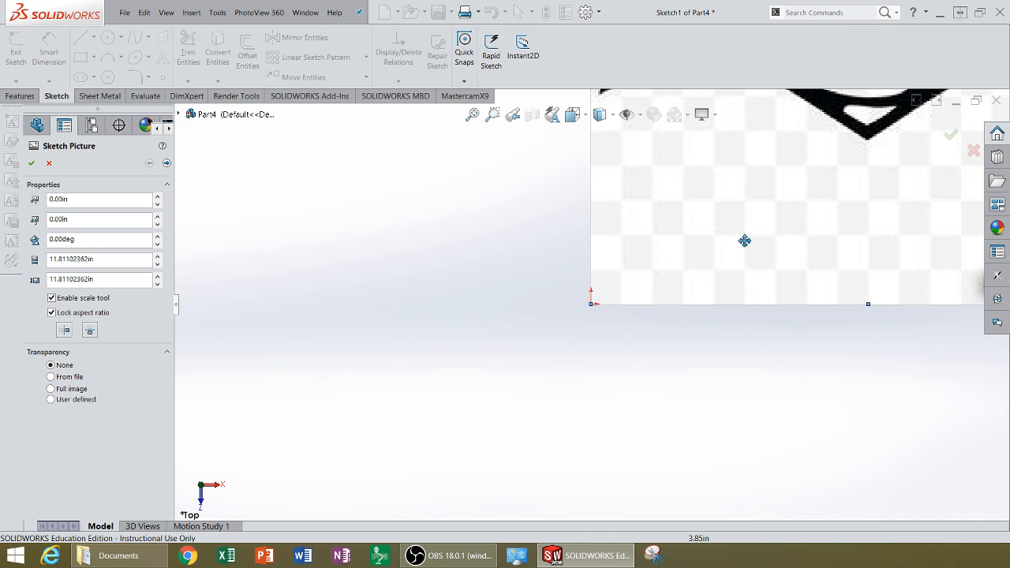
pyautogui.scroll(1, 851, 246)
pyautogui.scroll(4, 851, 247)
pyautogui.scroll(-1, 813, 207)
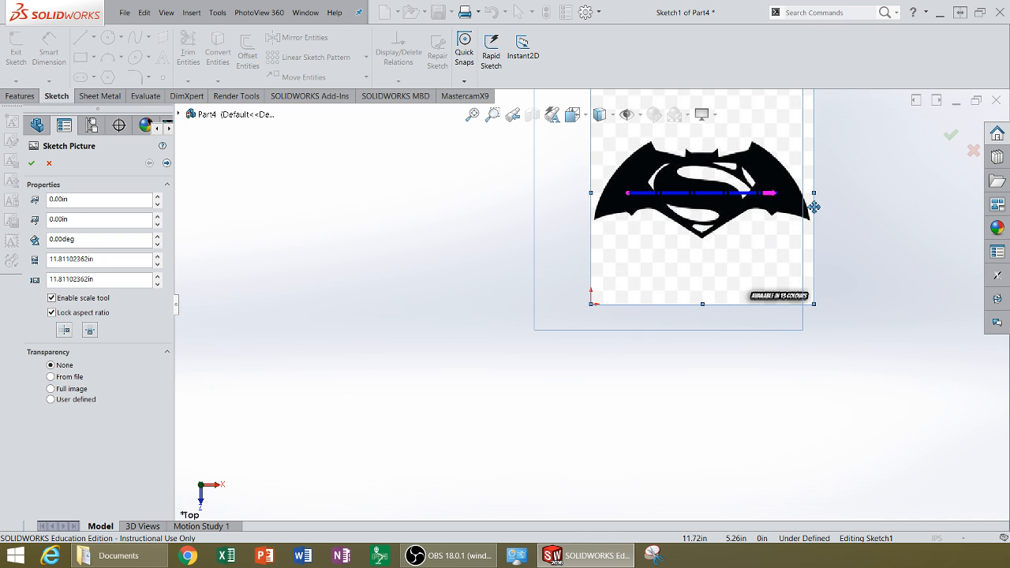
pyautogui.scroll(1, 814, 207)
pyautogui.scroll(-2, 814, 206)
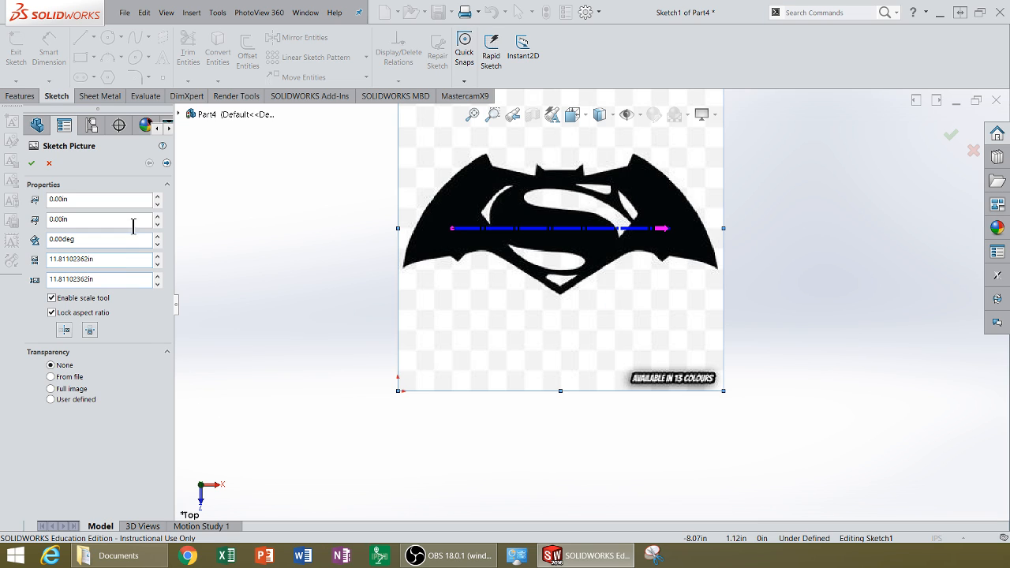
# Go to the picture's trace settings, raise the image brightness slightly and increase the contrast strongly
pyautogui.click(166, 162)
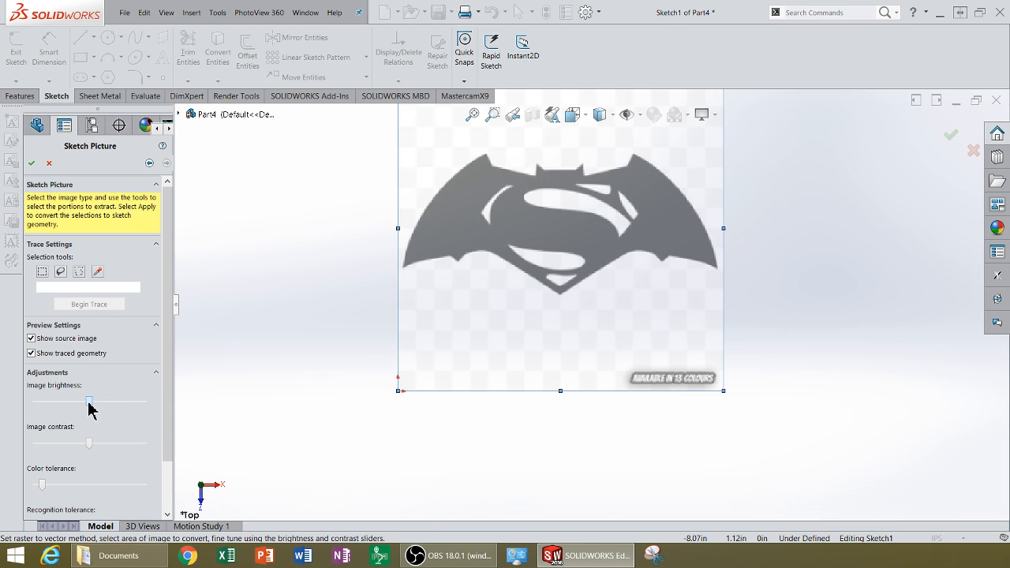
pyautogui.moveTo(88, 401)
pyautogui.mouseDown()
pyautogui.moveTo(119, 406)
pyautogui.moveTo(94, 402)
pyautogui.mouseUp()
pyautogui.moveTo(89, 444)
pyautogui.mouseDown()
pyautogui.moveTo(155, 446)
pyautogui.moveTo(74, 445)
pyautogui.moveTo(136, 450)
pyautogui.mouseUp()
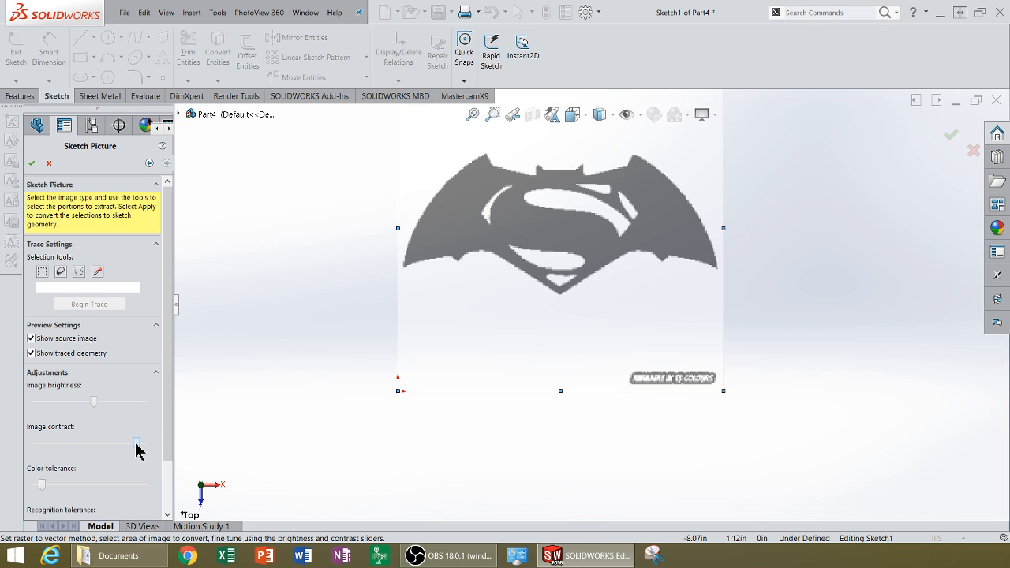
# Trace the bat logo within a rectangular selection that excludes the caption below it, and accept the traced outline
pyautogui.click(42, 272)
pyautogui.moveTo(403, 134)
pyautogui.mouseDown()
pyautogui.moveTo(441, 242)
pyautogui.moveTo(544, 303)
pyautogui.moveTo(649, 311)
pyautogui.moveTo(697, 335)
pyautogui.moveTo(724, 327)
pyautogui.mouseUp()
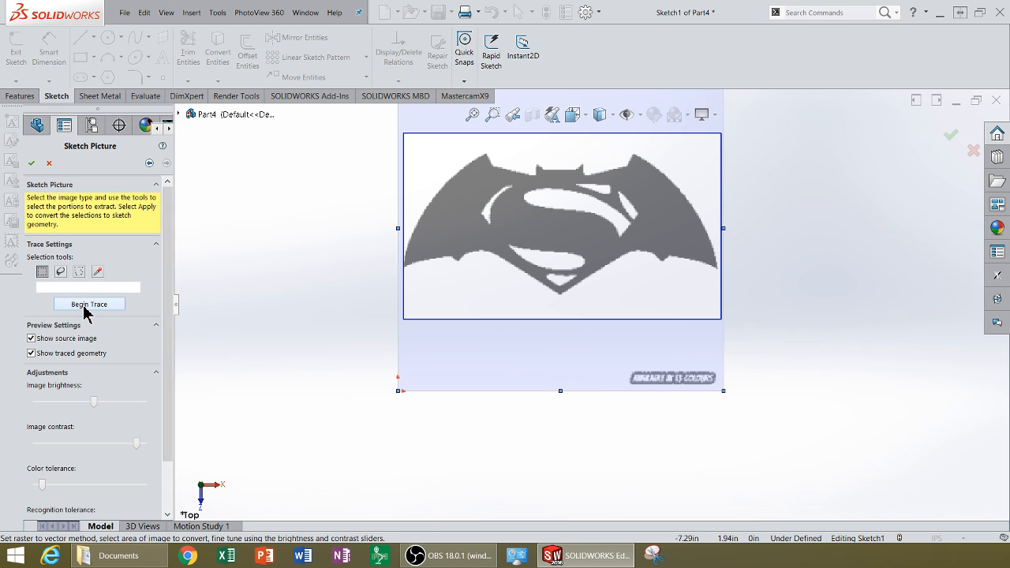
pyautogui.click(87, 306)
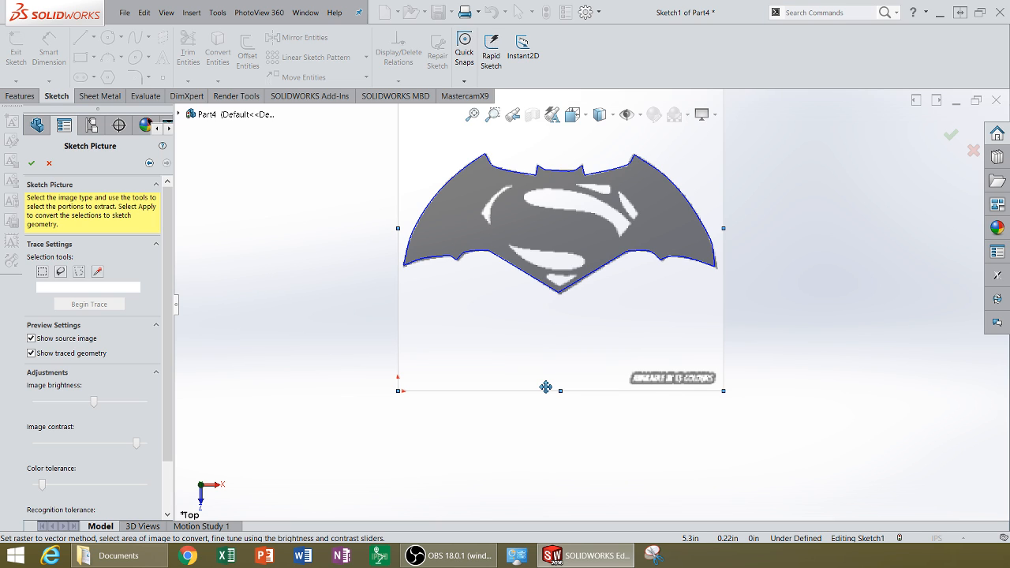
pyautogui.click(32, 164)
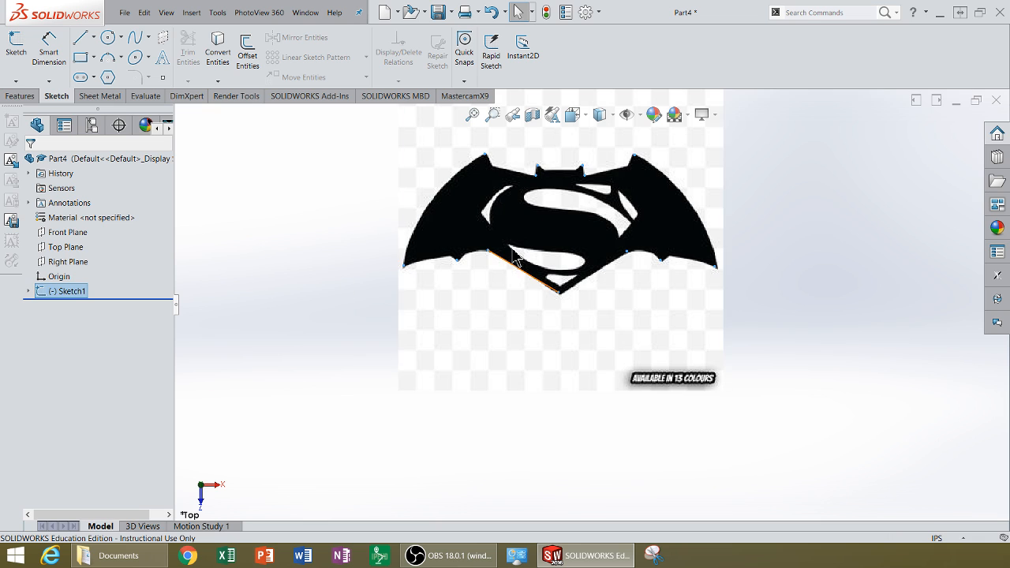
# Reopen the traced sketch for editing and remove the picture from it, keeping the bat outline
pyautogui.click(45, 295)
pyautogui.click(45, 296)
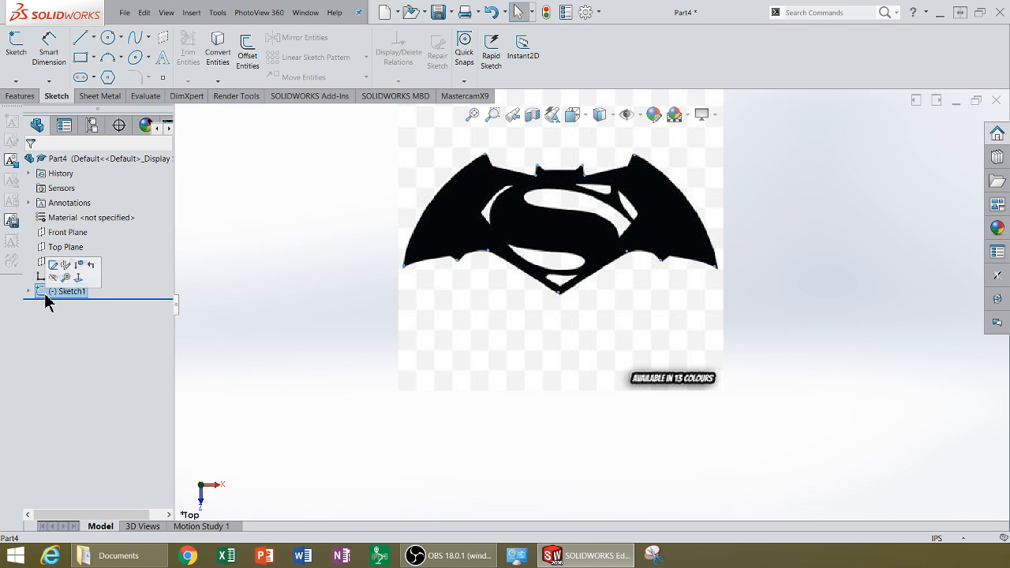
pyautogui.click(55, 271)
pyautogui.click(531, 239)
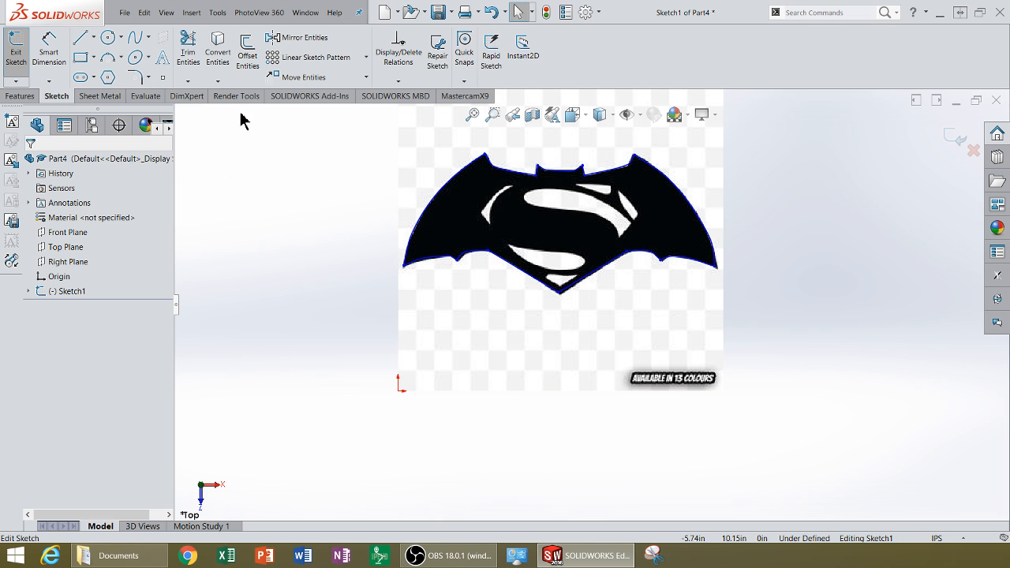
pyautogui.click(218, 14)
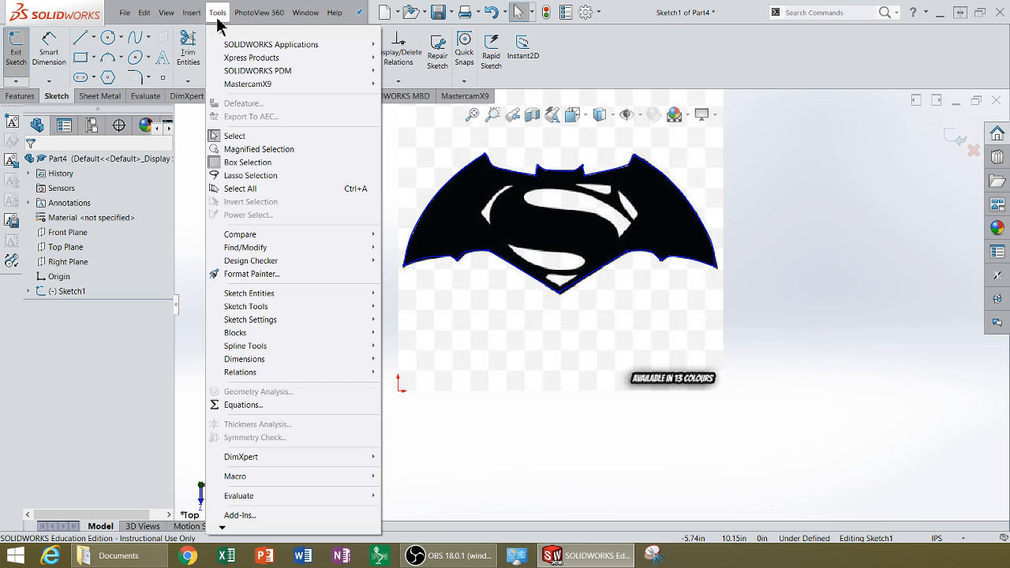
pyautogui.click(284, 371)
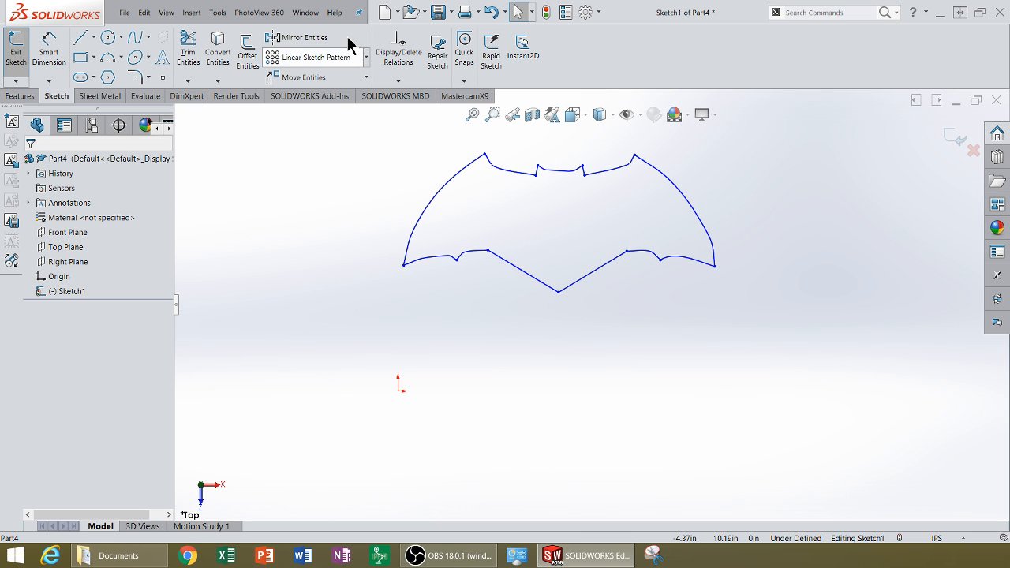
# Open the add-ins list to review which add-ins are active
pyautogui.click(220, 19)
pyautogui.click(306, 12)
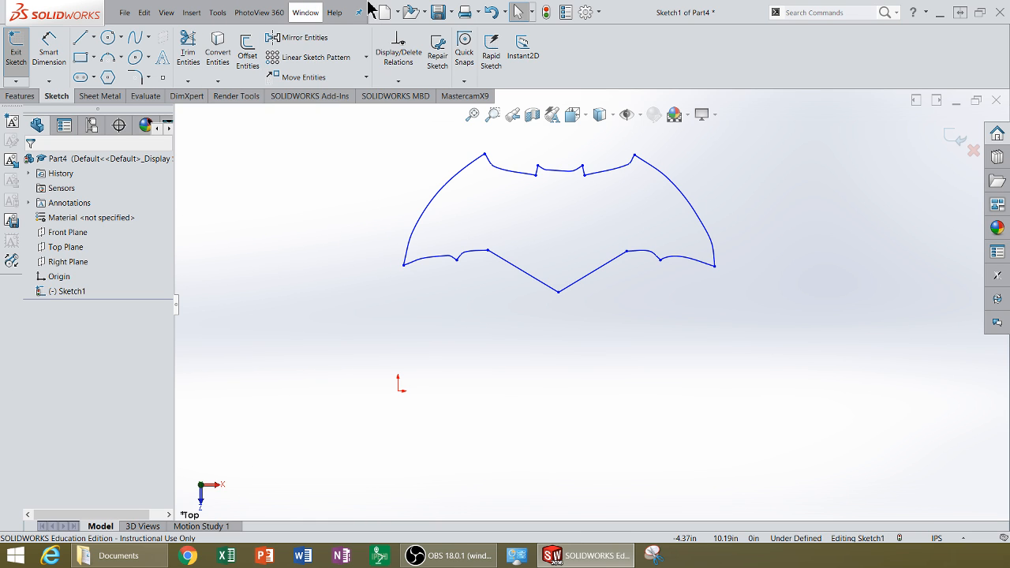
pyautogui.click(600, 12)
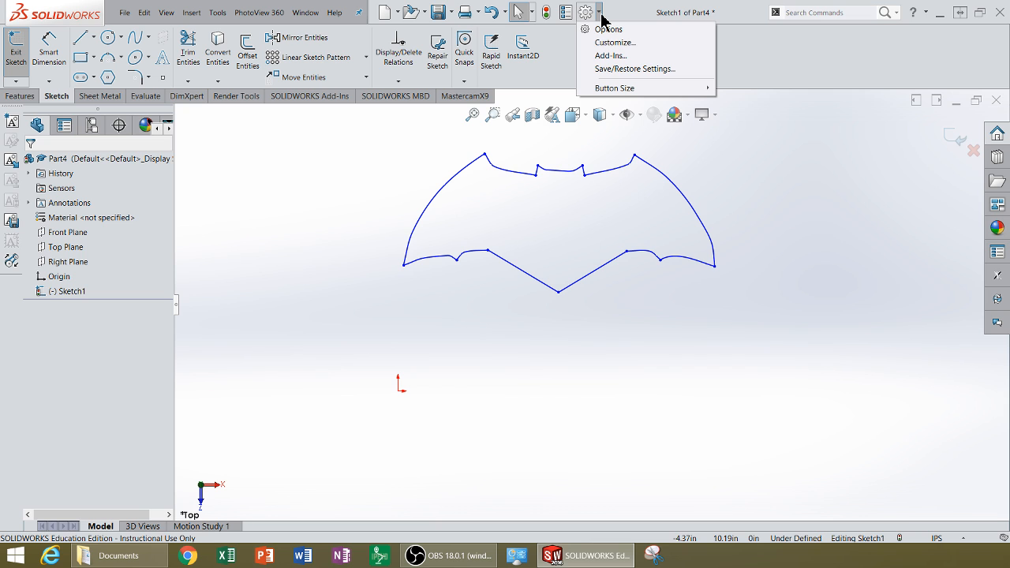
pyautogui.click(610, 55)
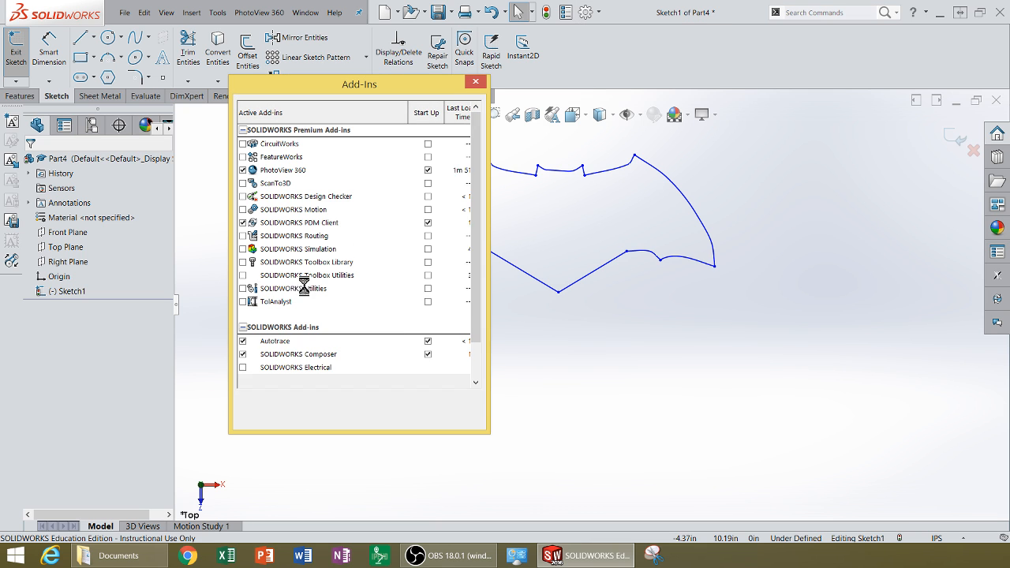